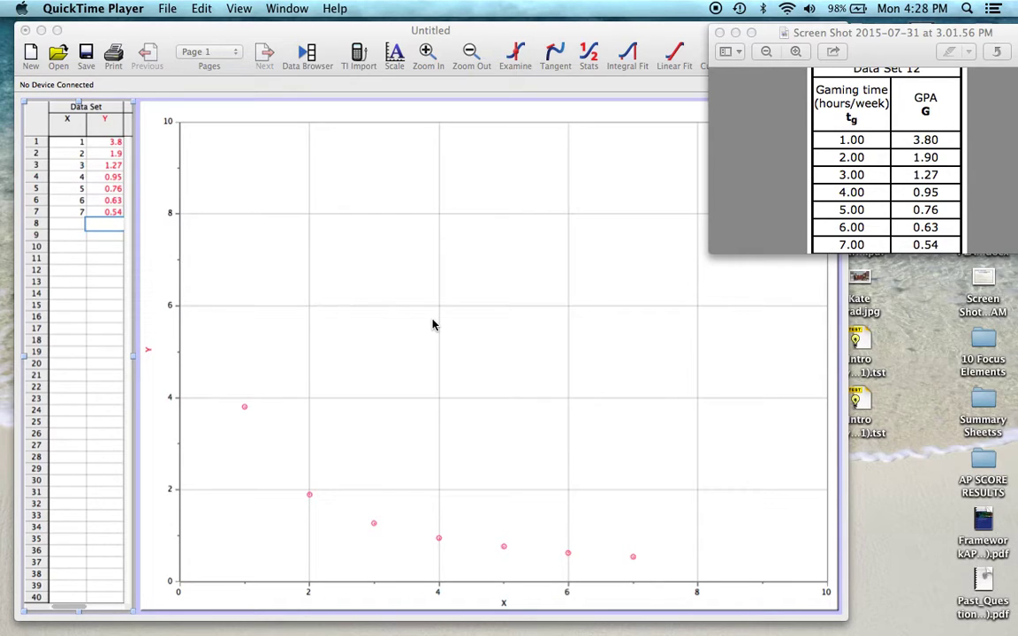
Move the reference GPA screenshot to the right edge and bring the Logger Pro window forward.
drag(791, 46, 796, 87)
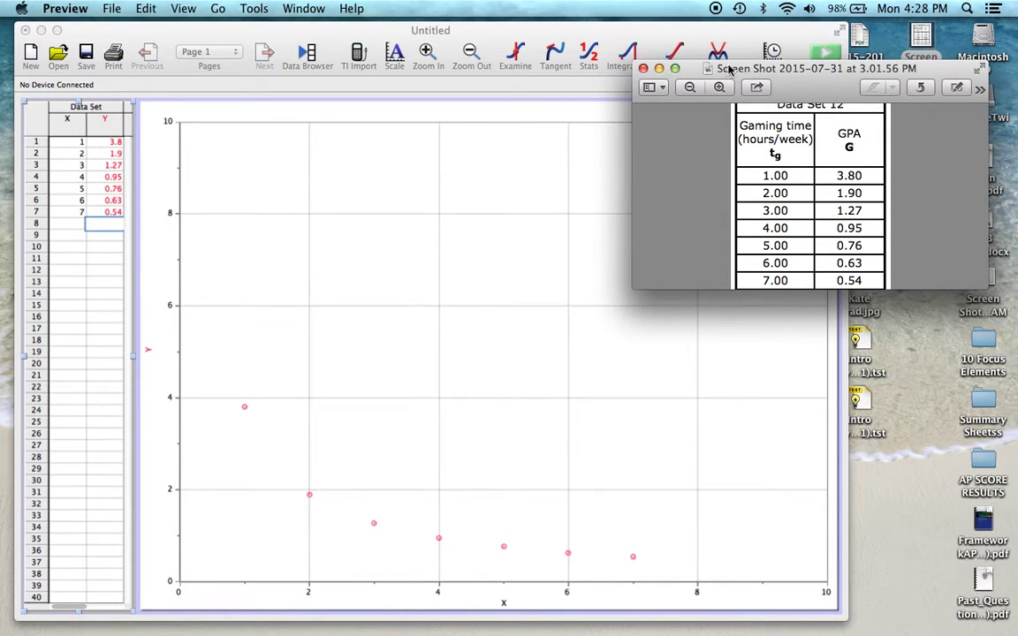
drag(721, 70, 809, 69)
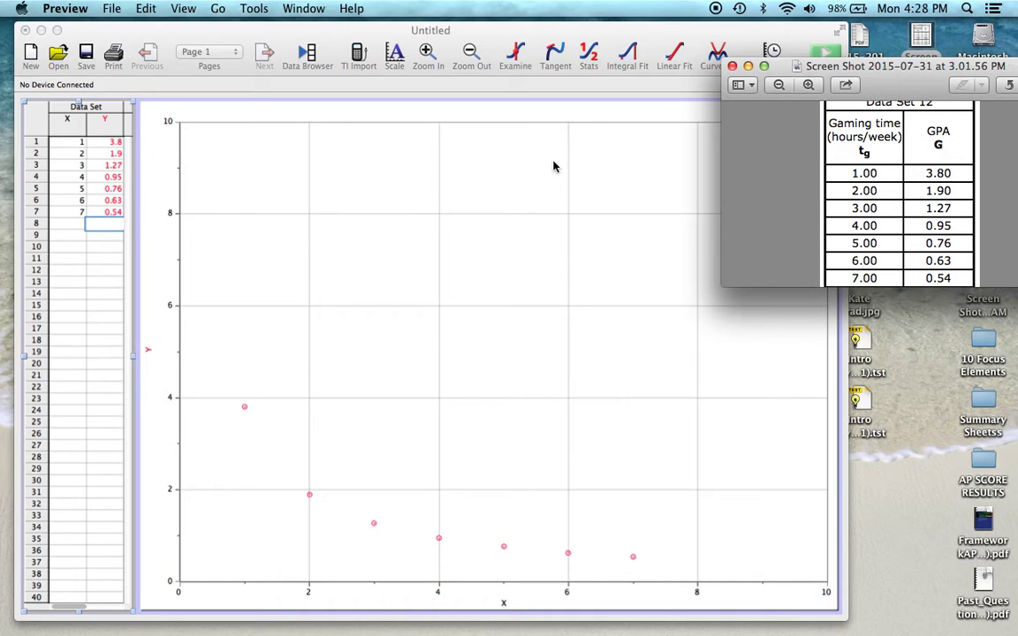
click(499, 147)
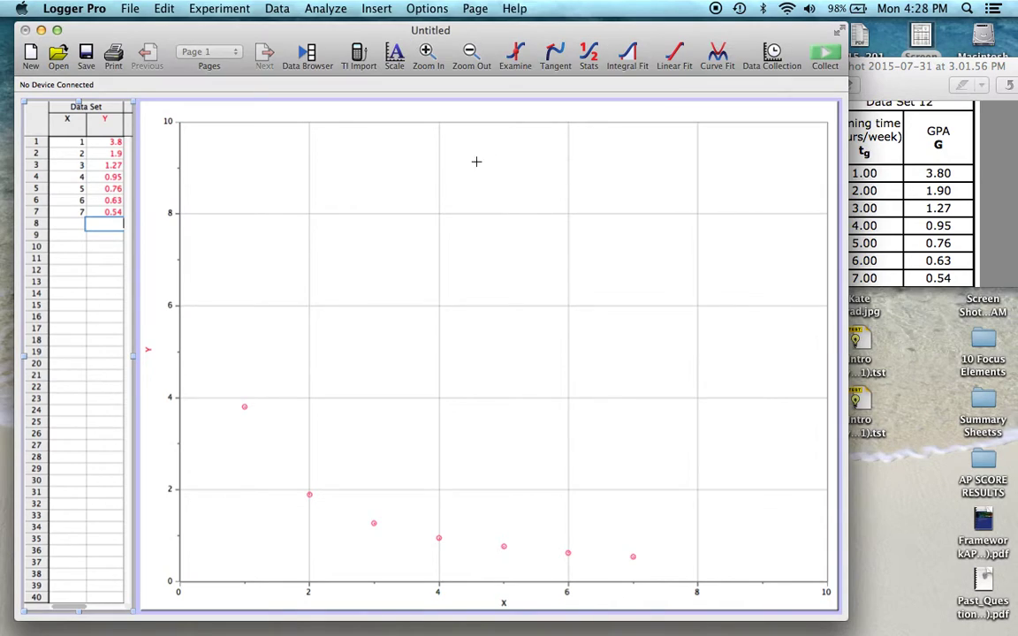
Name the X column 'Gaming time' with short name 'tg' and units 'hours/week'.
double_click(72, 121)
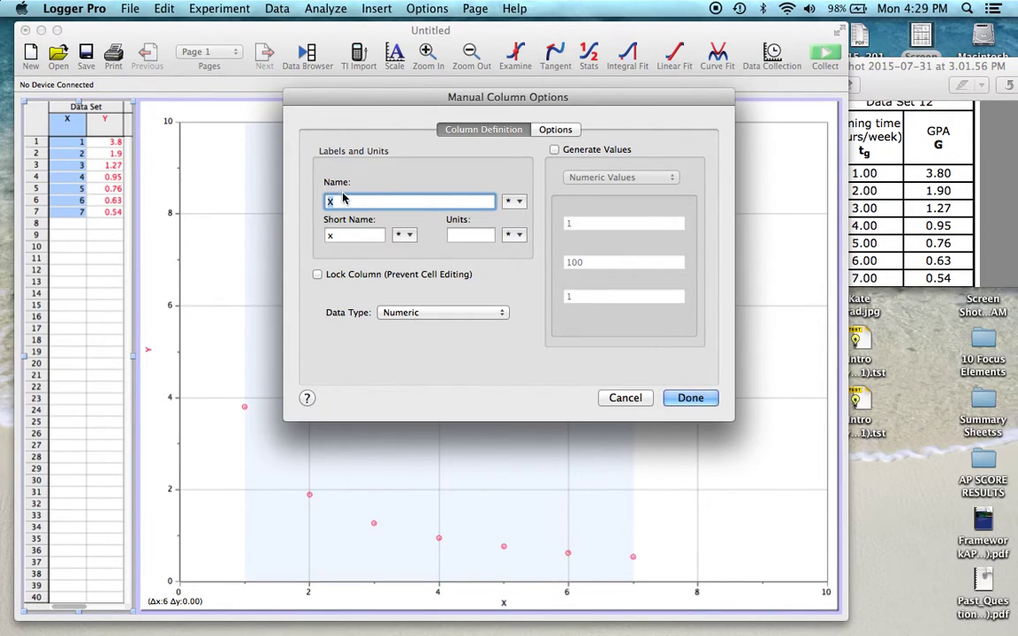
key(BackSpace)
text(Gaming time)
click(337, 234)
key(BackSpace)
text(tg)
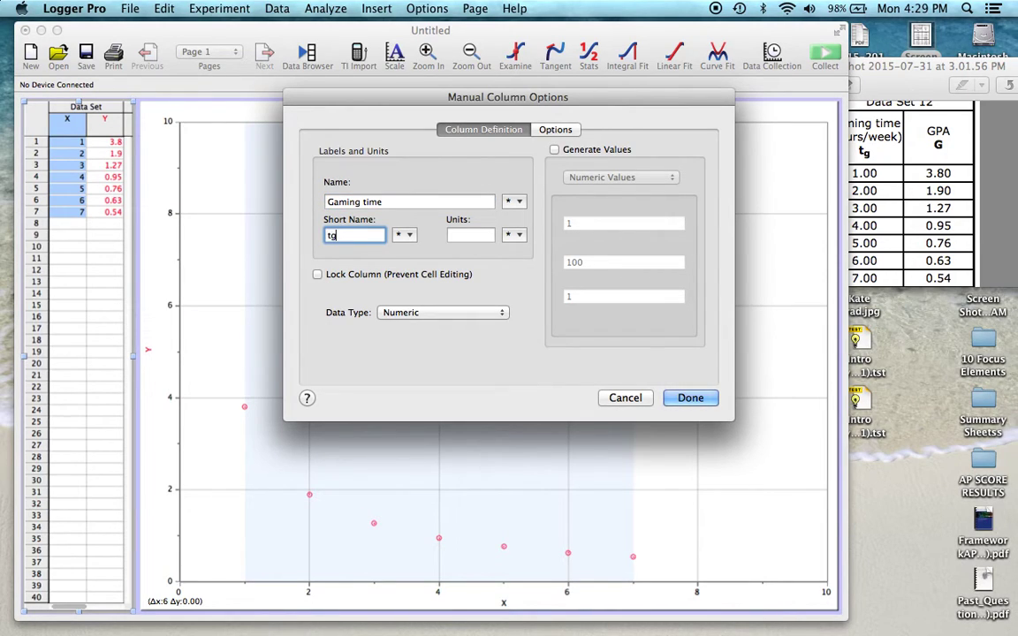
click(408, 235)
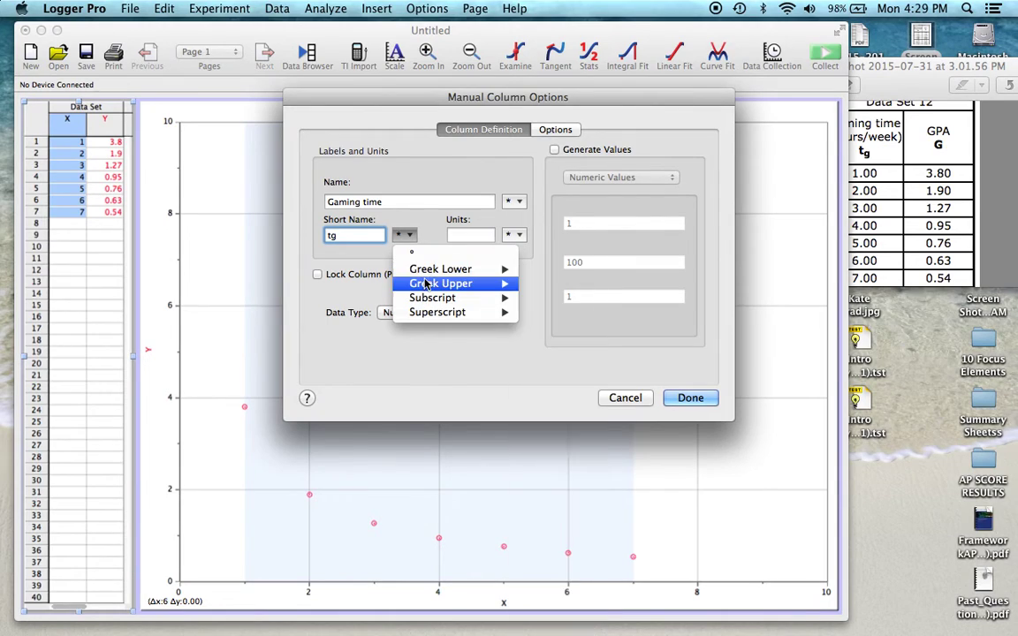
mouse_move(425, 284)
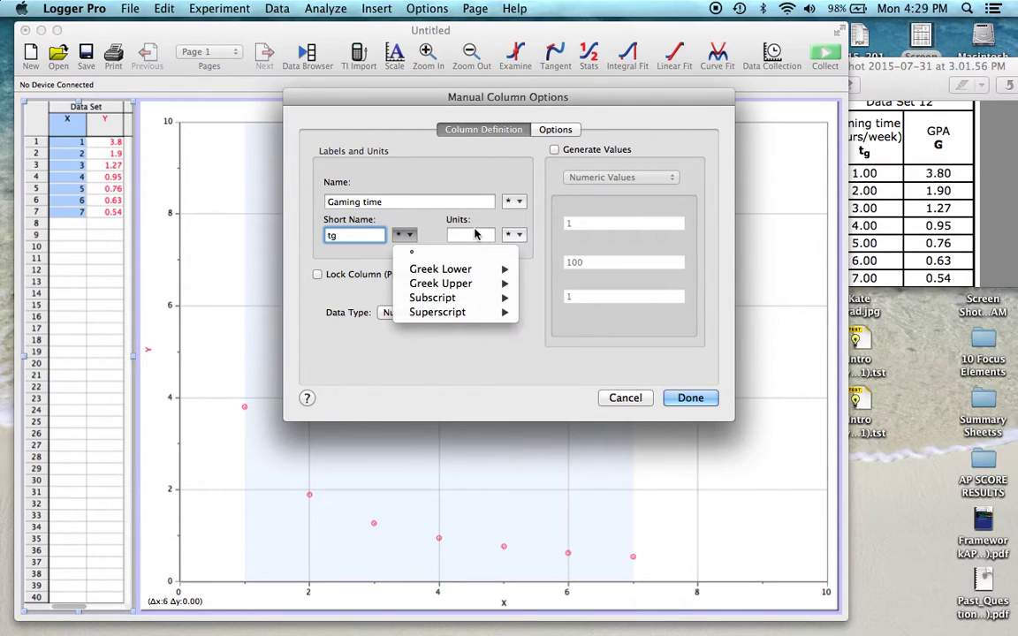
click(476, 233)
click(474, 234)
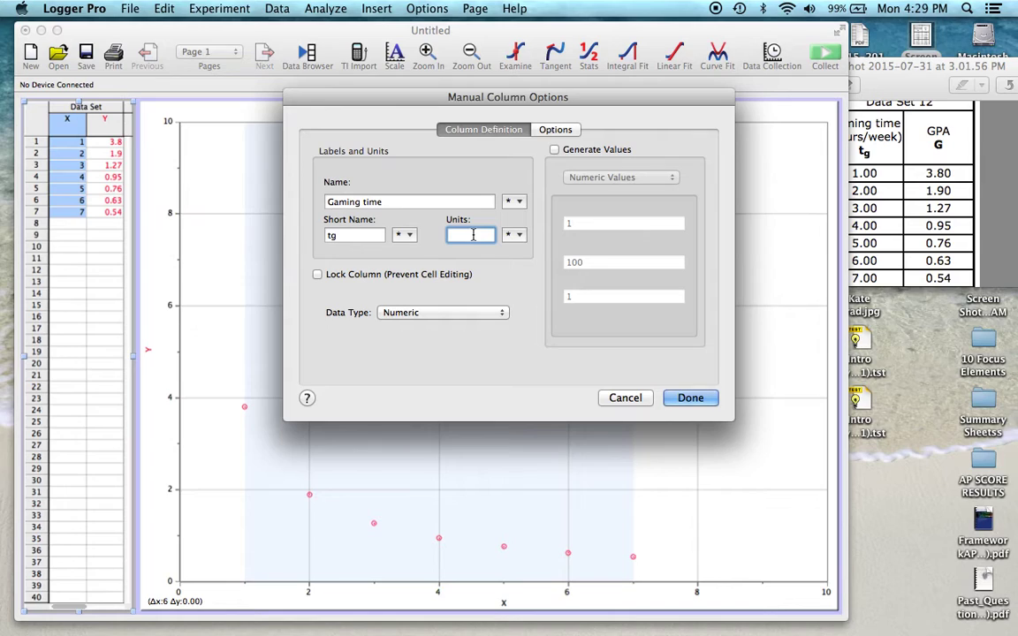
text(hours/week)
click(688, 398)
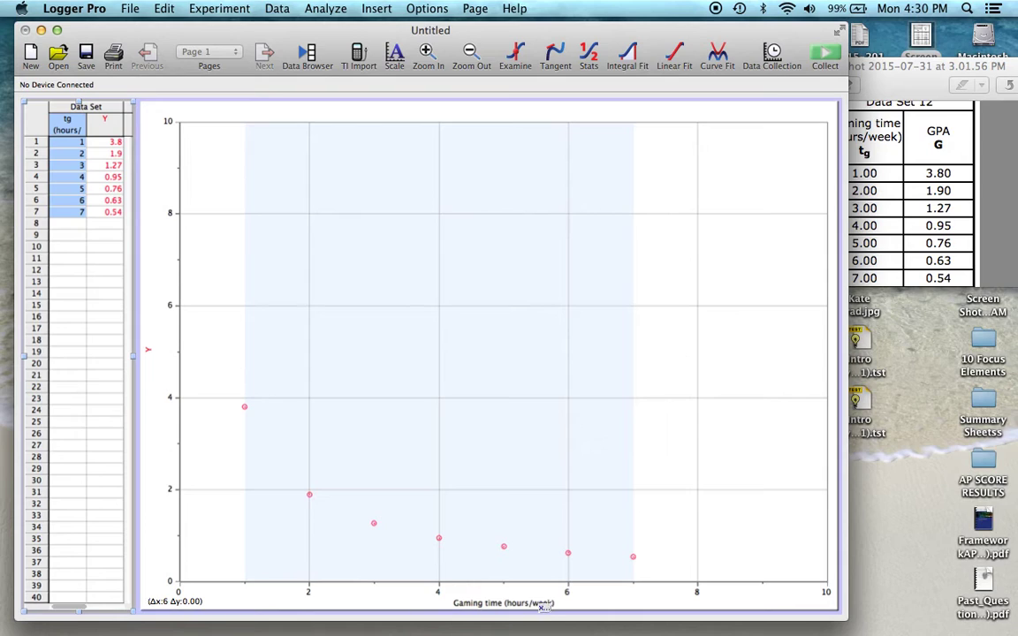
Name the Y column GPA, short name 'GPA', units 'pts', then deselect the data.
click(111, 122)
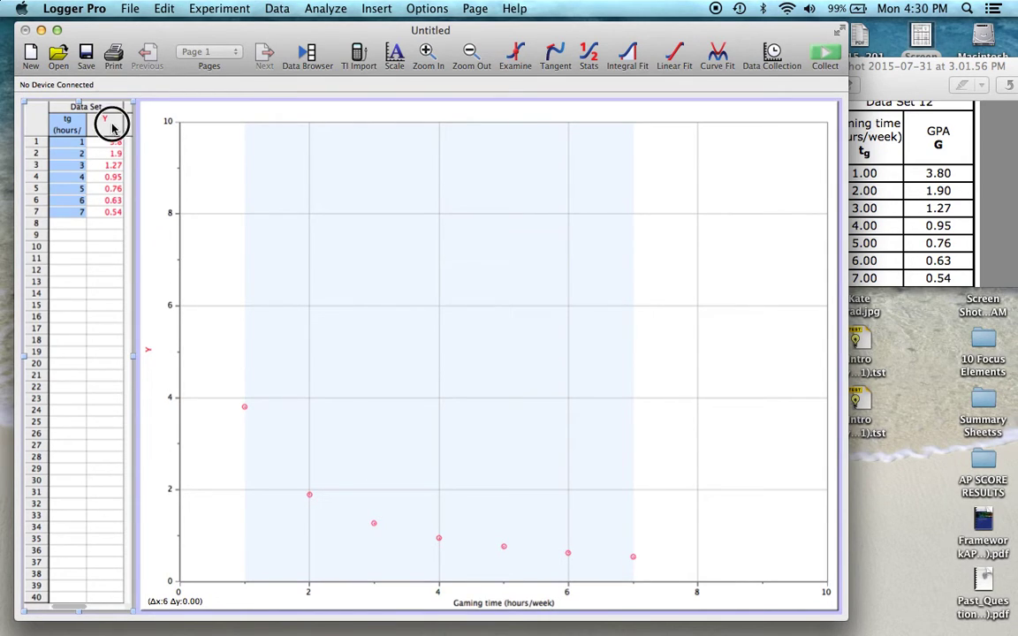
double_click(113, 126)
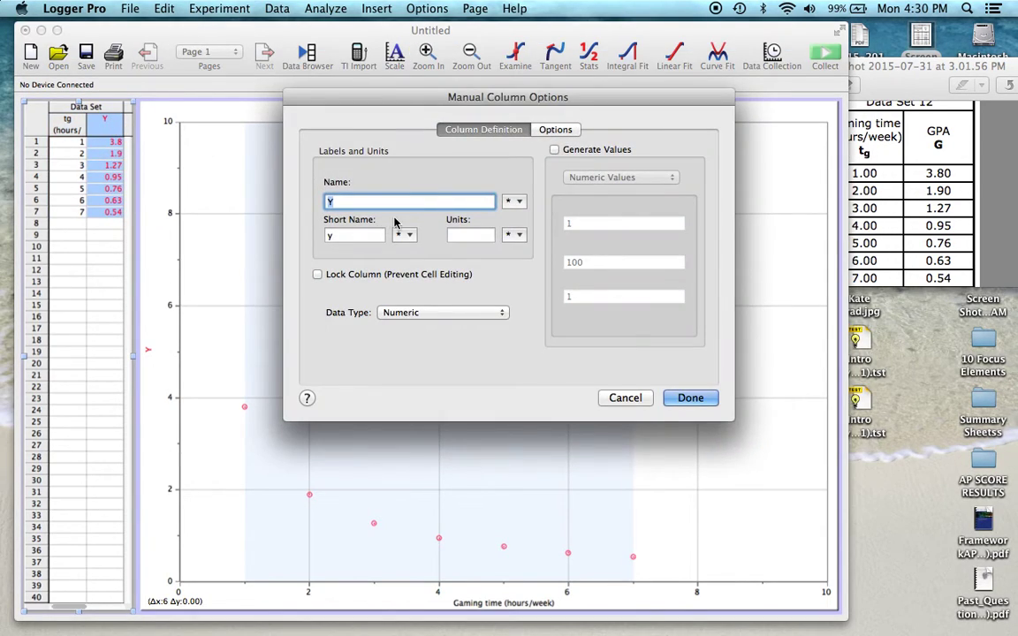
text(C)
text(PA)
click(368, 233)
key(BackSpace)
text(GPA)
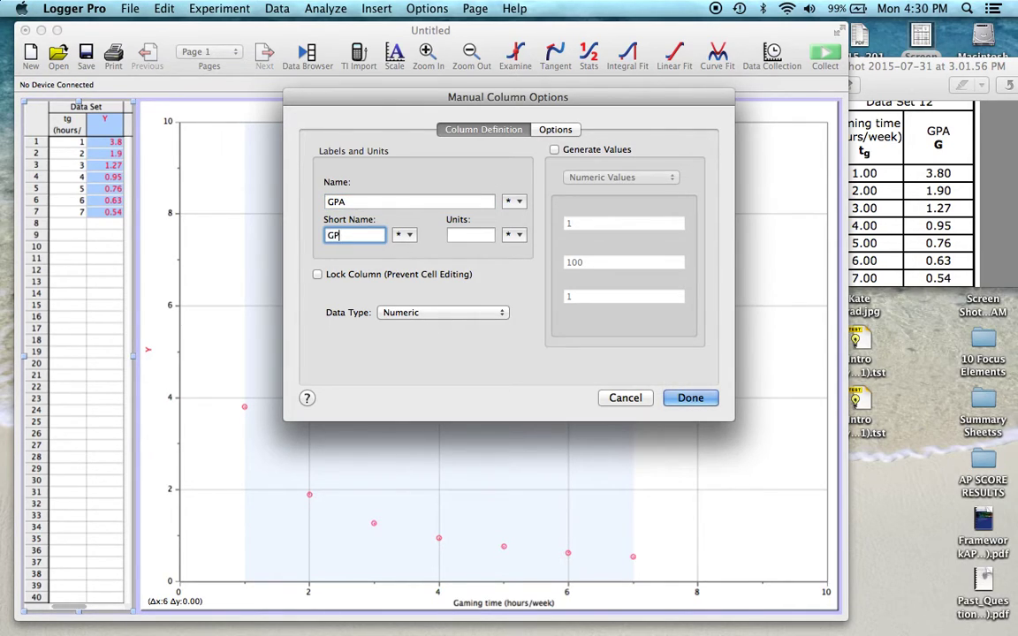
click(484, 235)
text(pts)
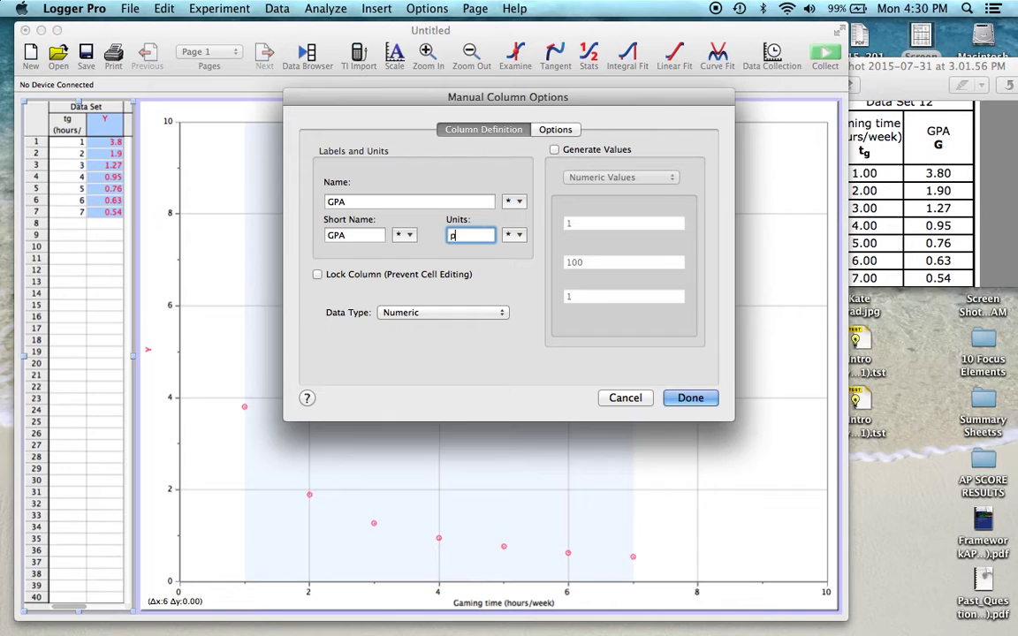
click(707, 399)
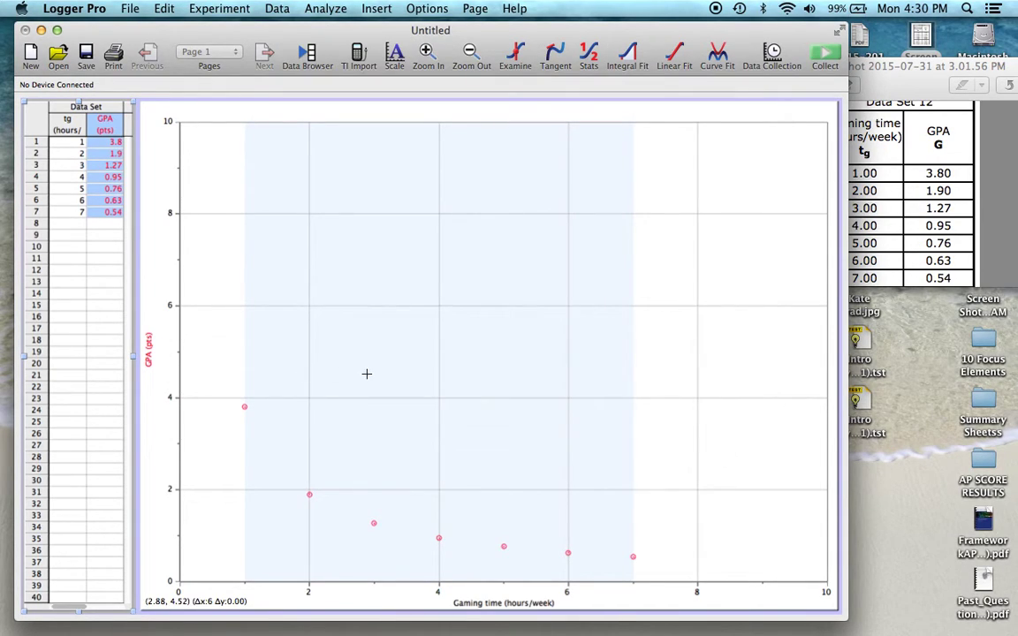
click(773, 237)
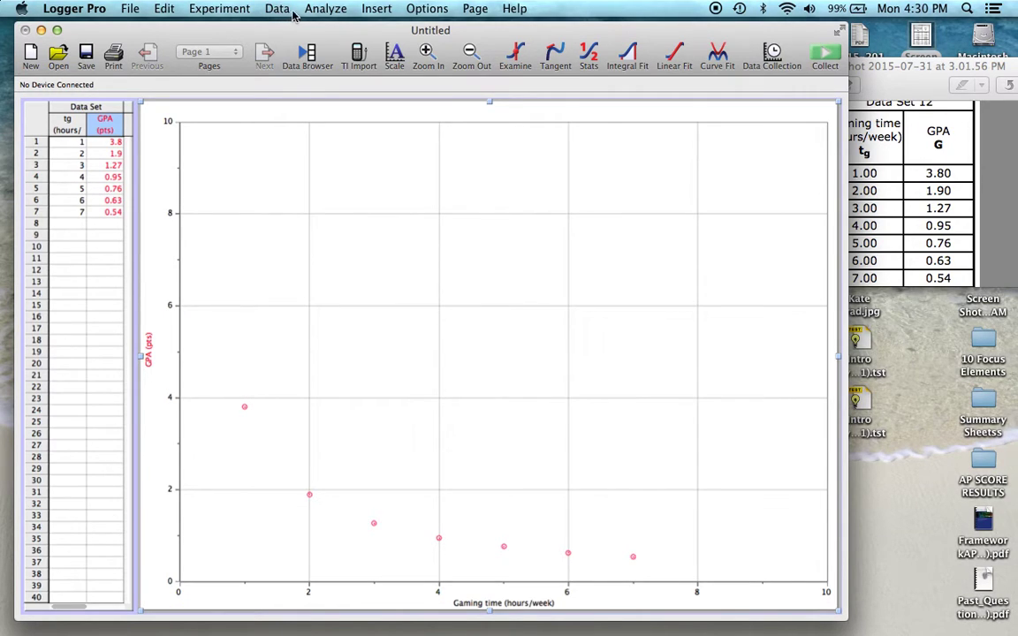
Fit a line to GPA vs gaming time, giving slope −0.4582 and intercept 3.240.
click(323, 10)
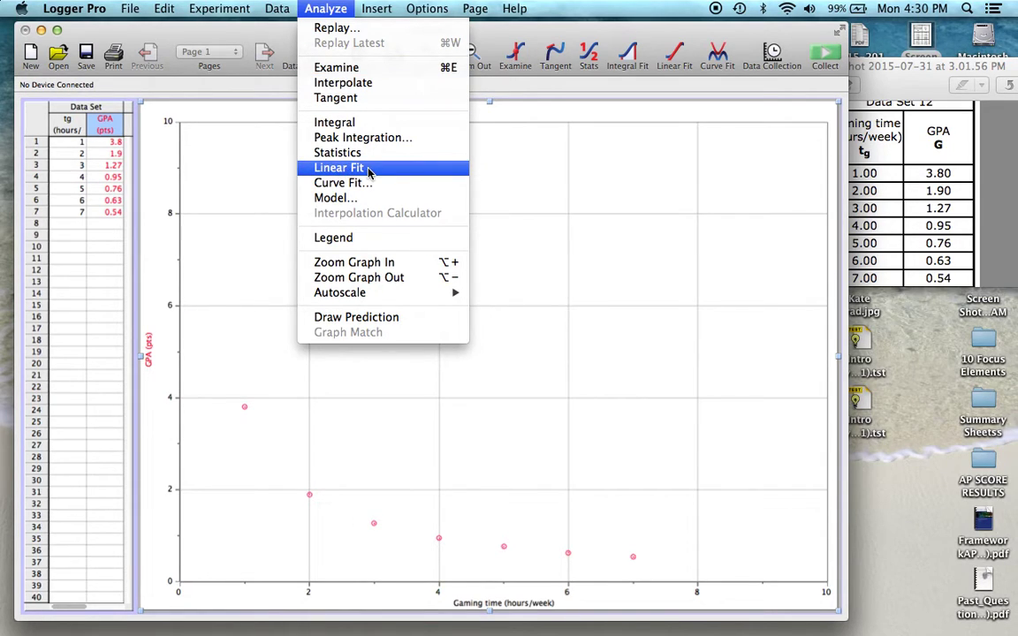
click(570, 168)
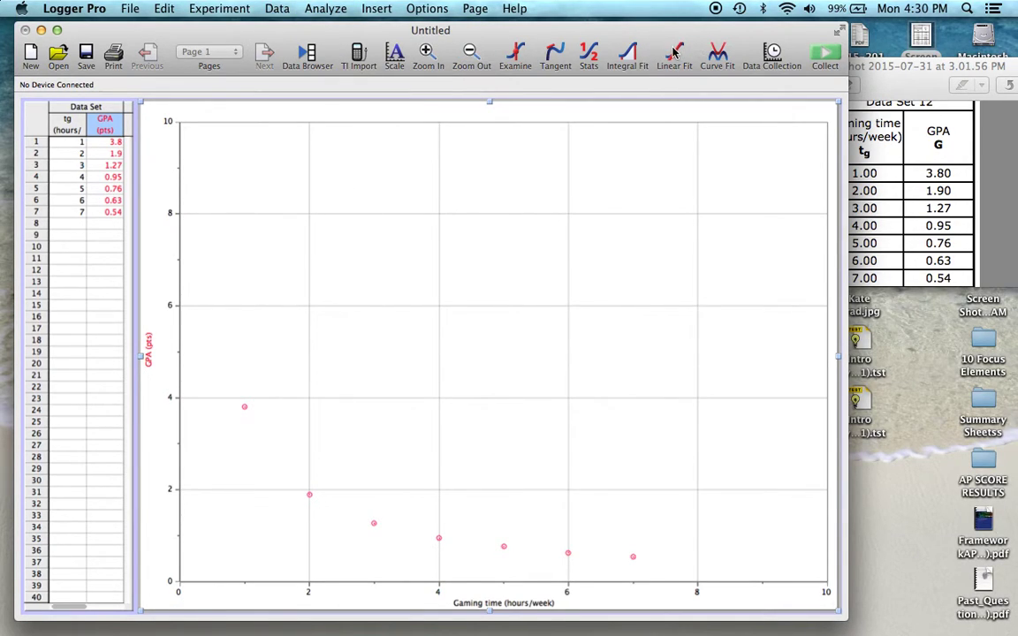
click(676, 58)
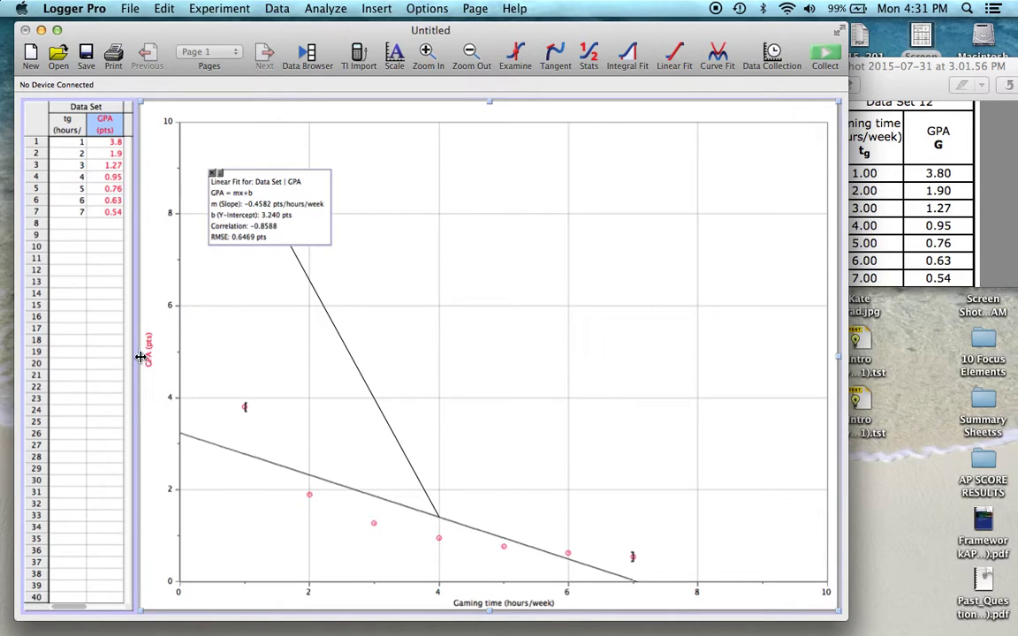
Narrow the graph from its left edge and widen the data table pane.
drag(141, 356, 254, 341)
click(104, 328)
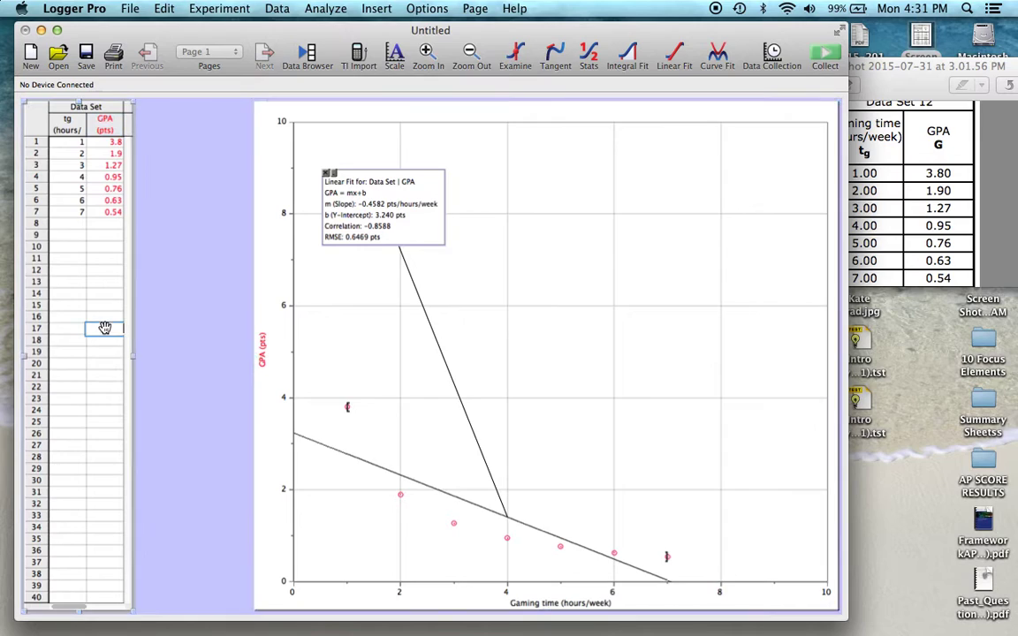
drag(132, 356, 216, 353)
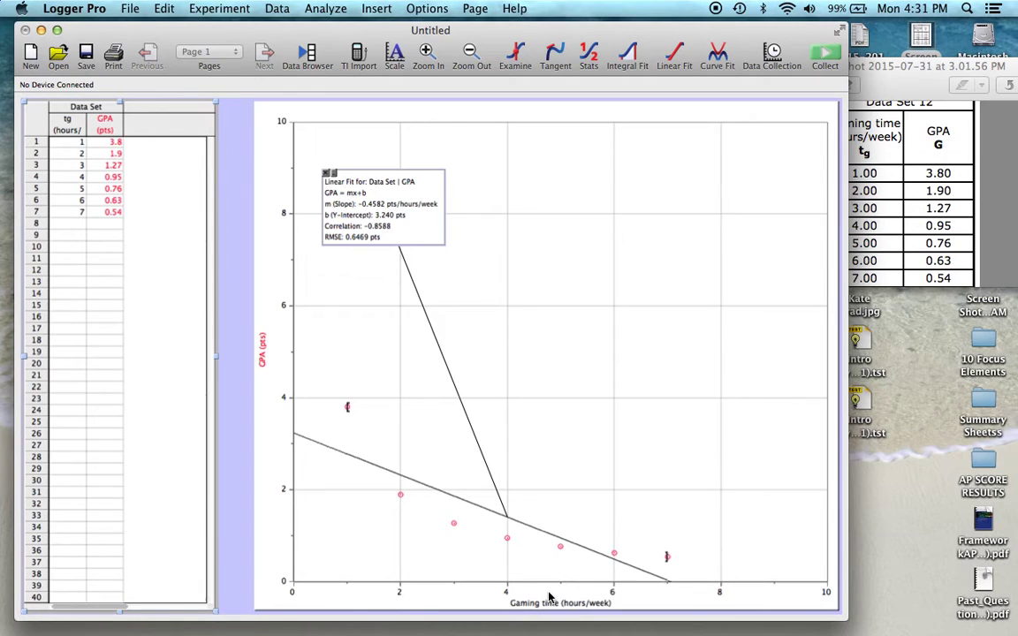
Create calculated column '1/tg' in wk/hour with expression 1/"Gaming time".
click(278, 9)
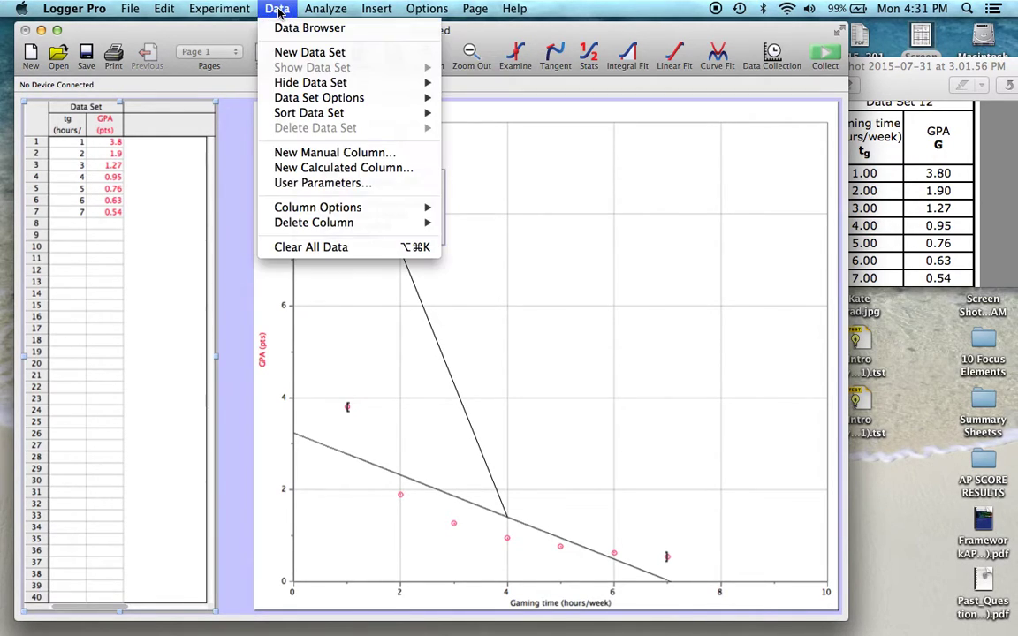
click(300, 168)
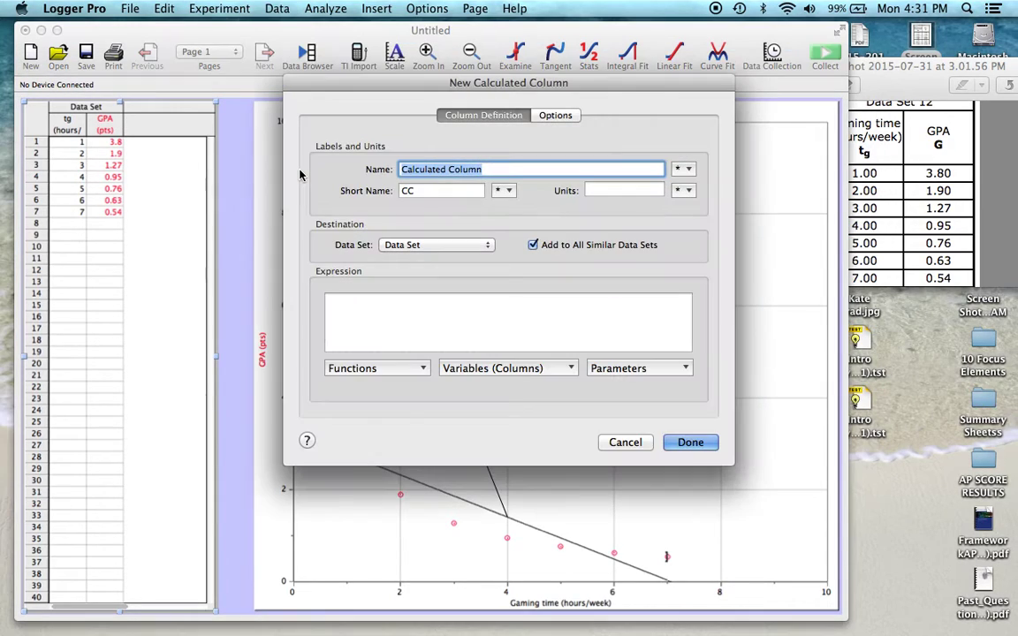
key(BackSpace)
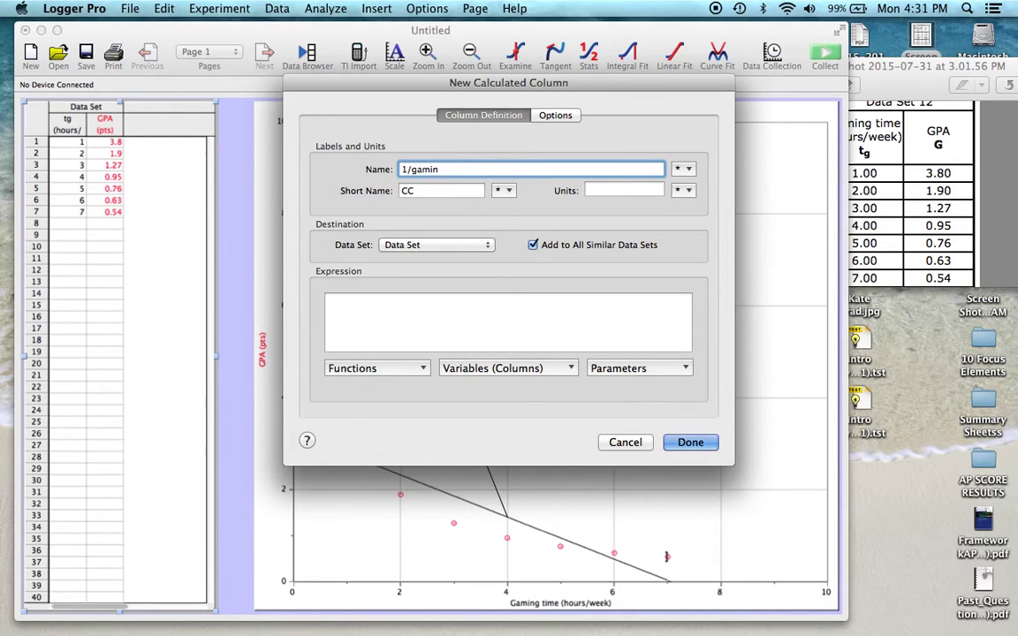
click(448, 191)
text(1)
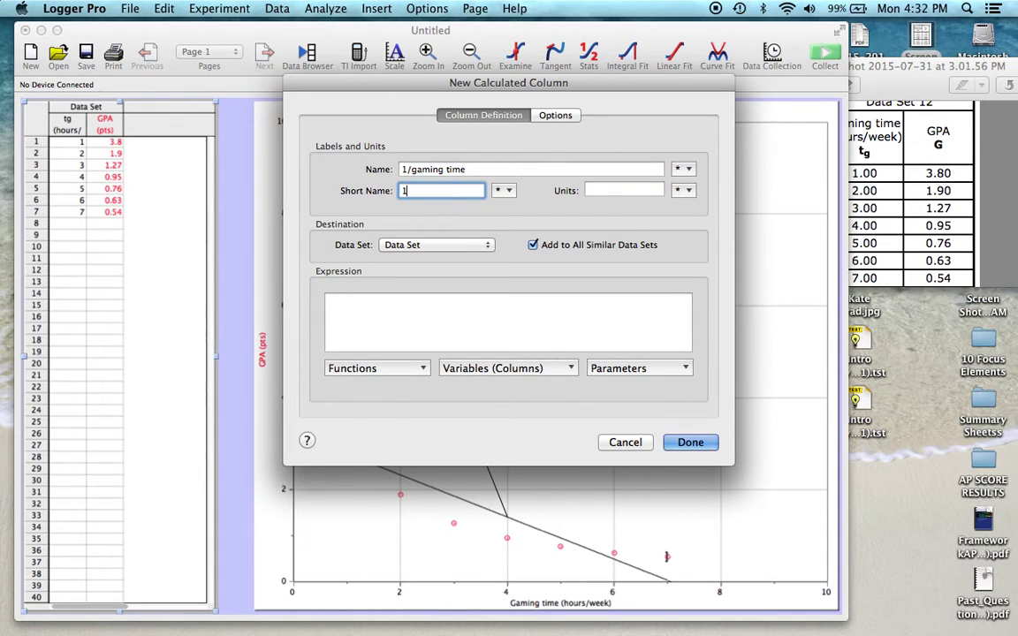
text(/tg)
click(605, 190)
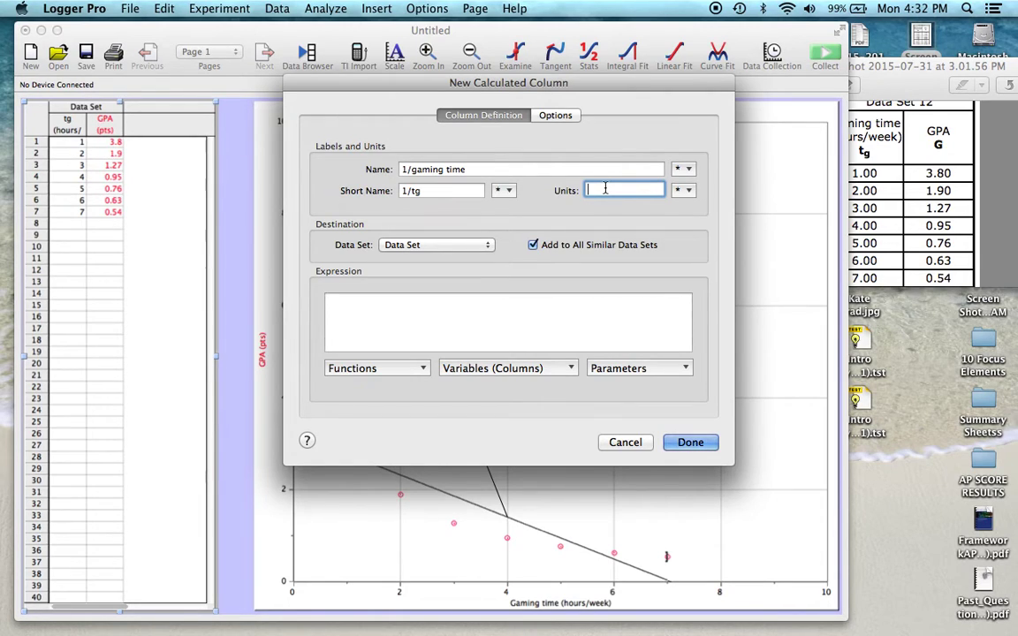
text(wk/hour)
click(508, 309)
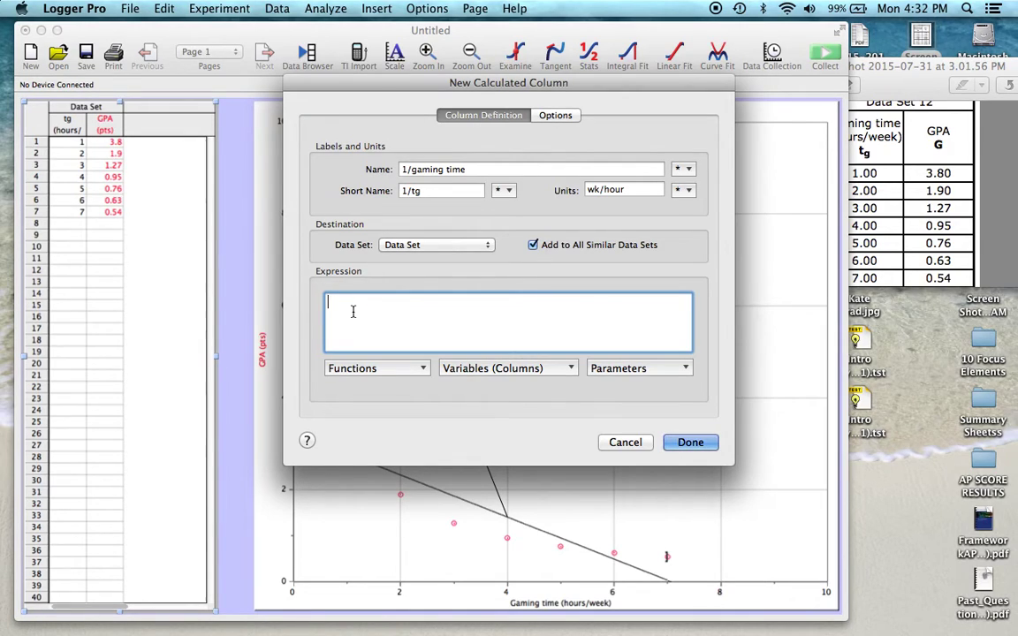
text(1/)
click(486, 369)
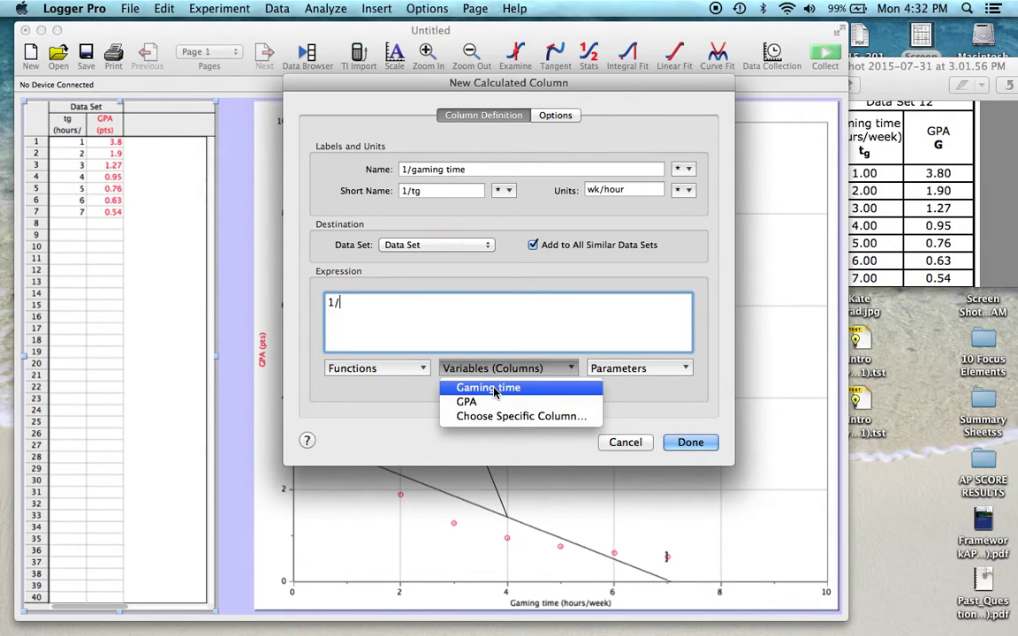
click(493, 390)
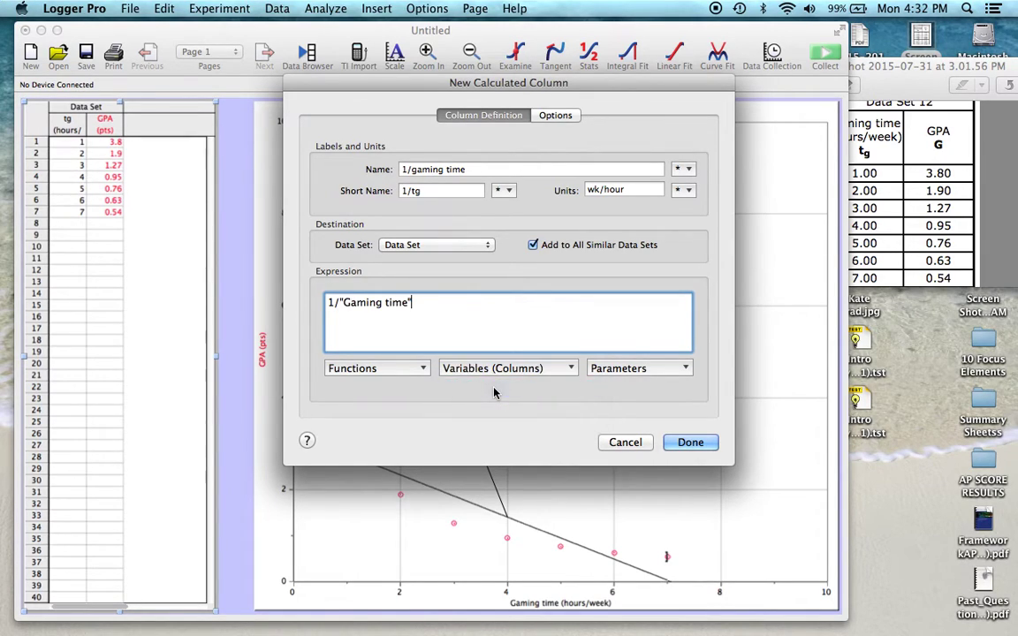
click(684, 442)
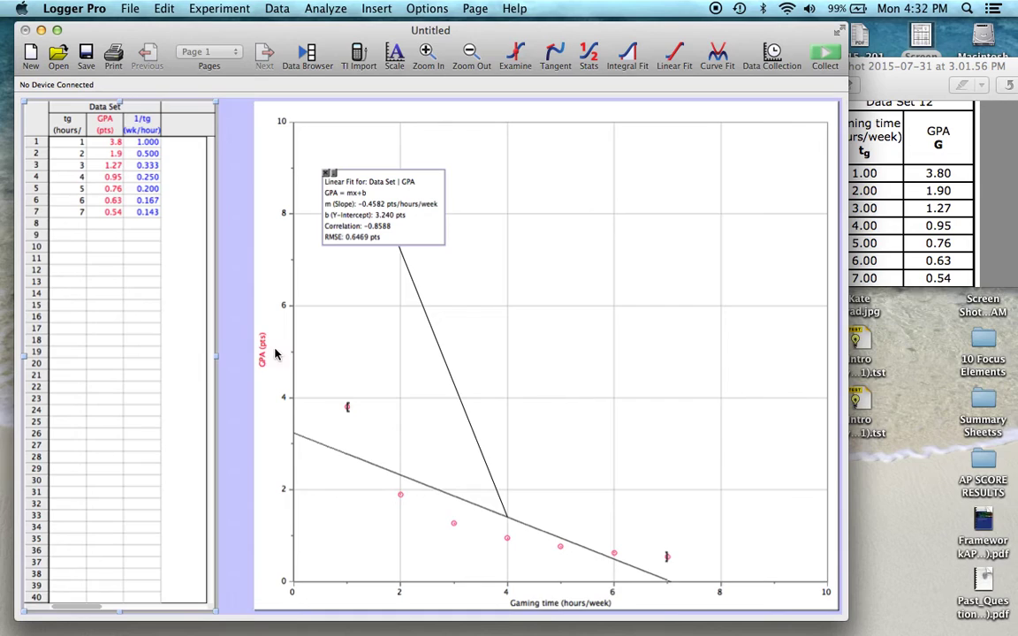
Insert a second graph, enlarge it, and place it over the first graph.
click(378, 8)
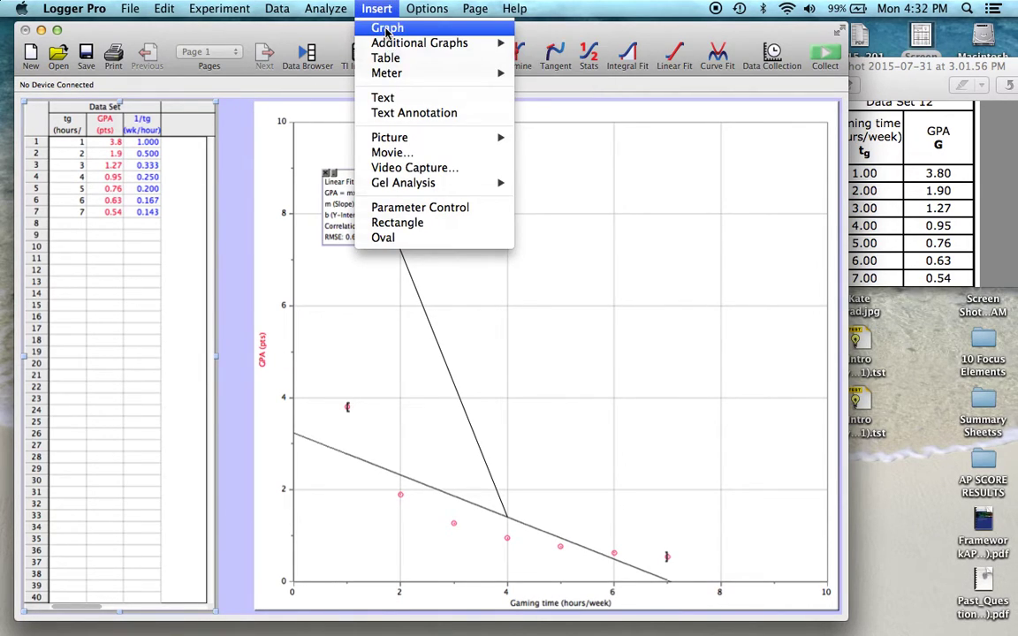
click(386, 29)
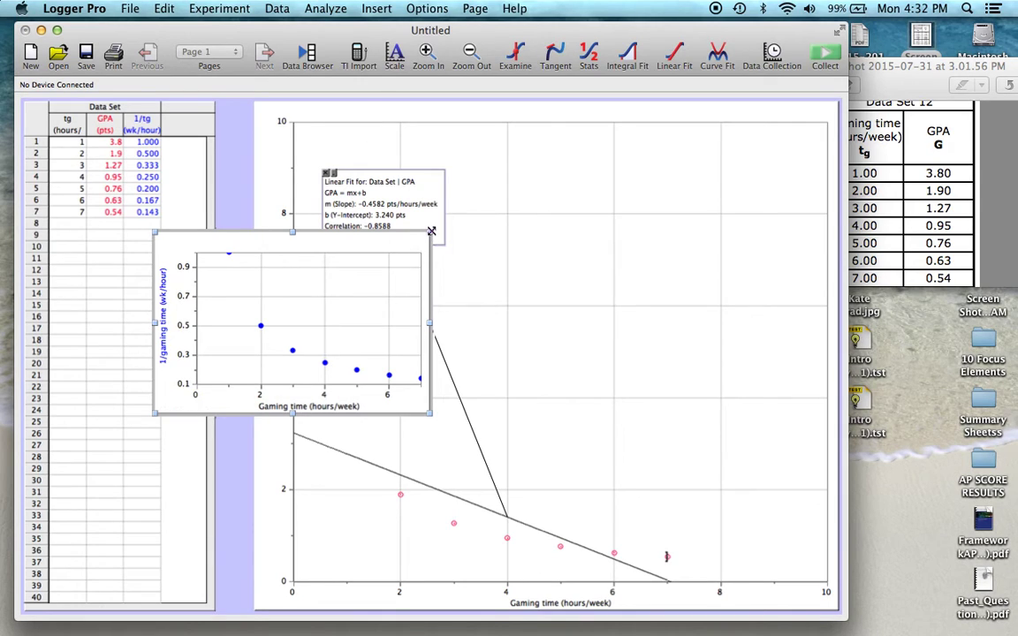
drag(430, 231, 667, 100)
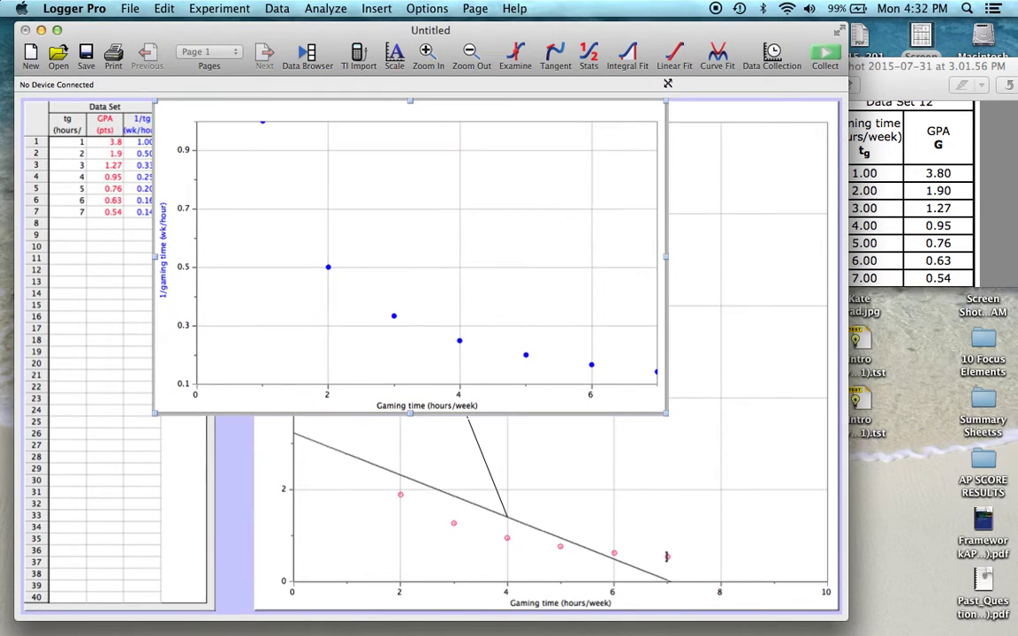
drag(407, 157, 480, 186)
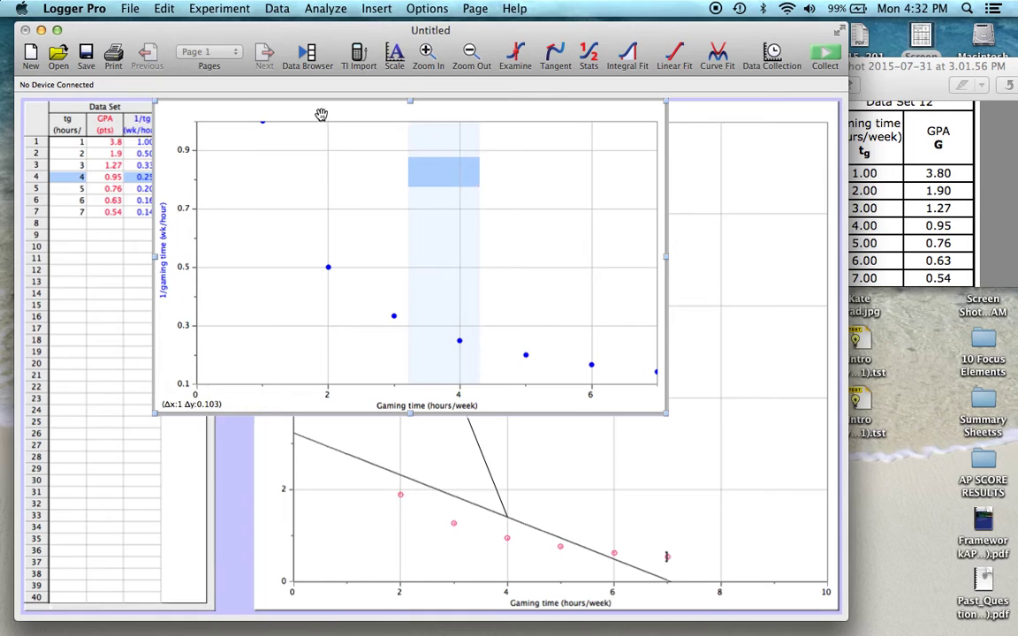
drag(335, 119, 456, 152)
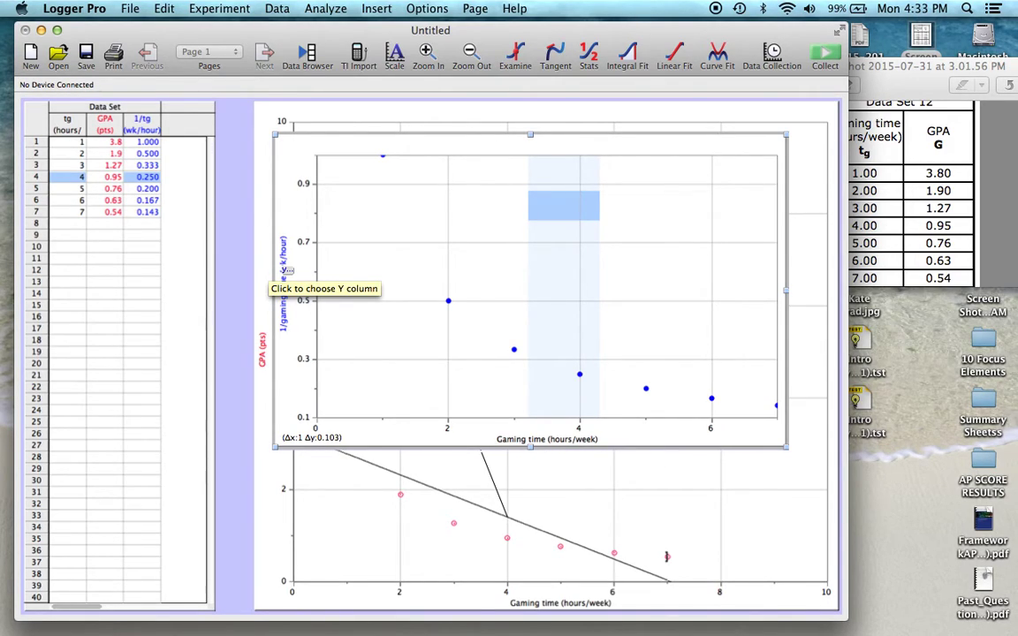
Set the new graph's vertical axis to GPA and horizontal axis to 1/gaming time.
click(287, 269)
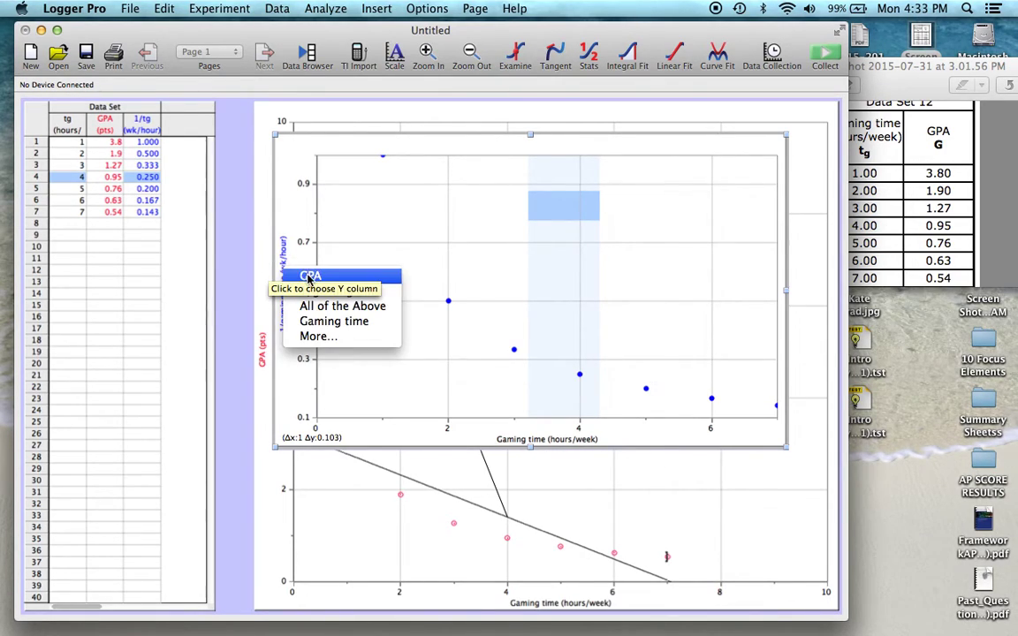
click(309, 277)
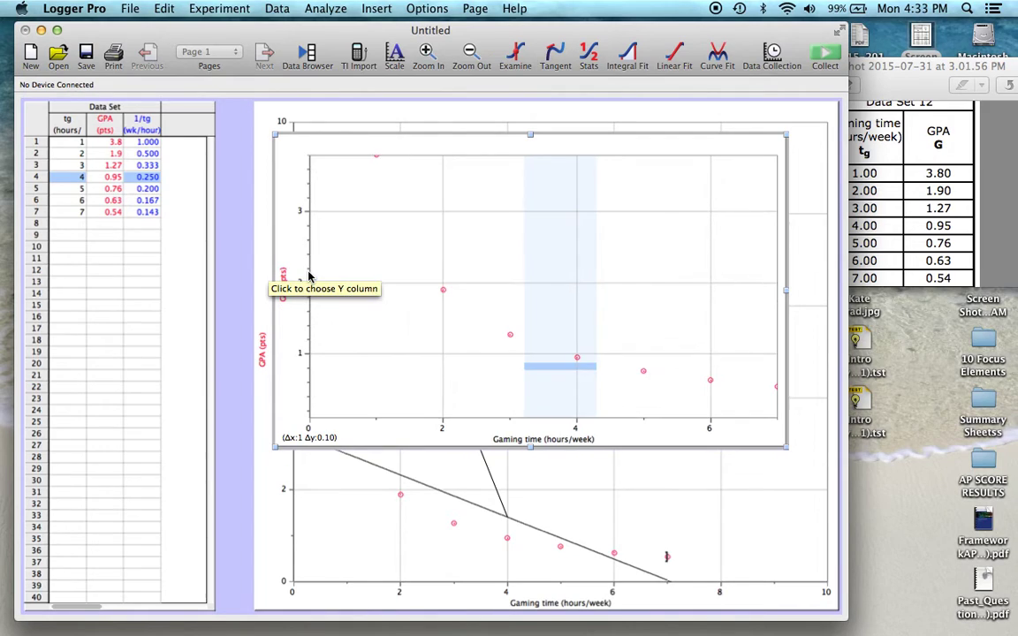
click(543, 440)
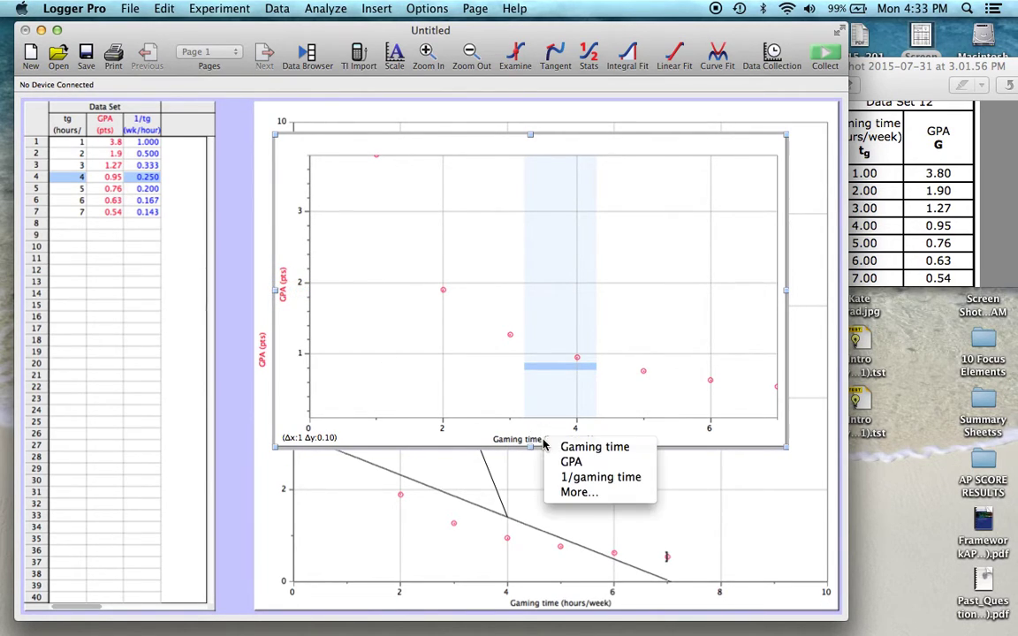
click(573, 478)
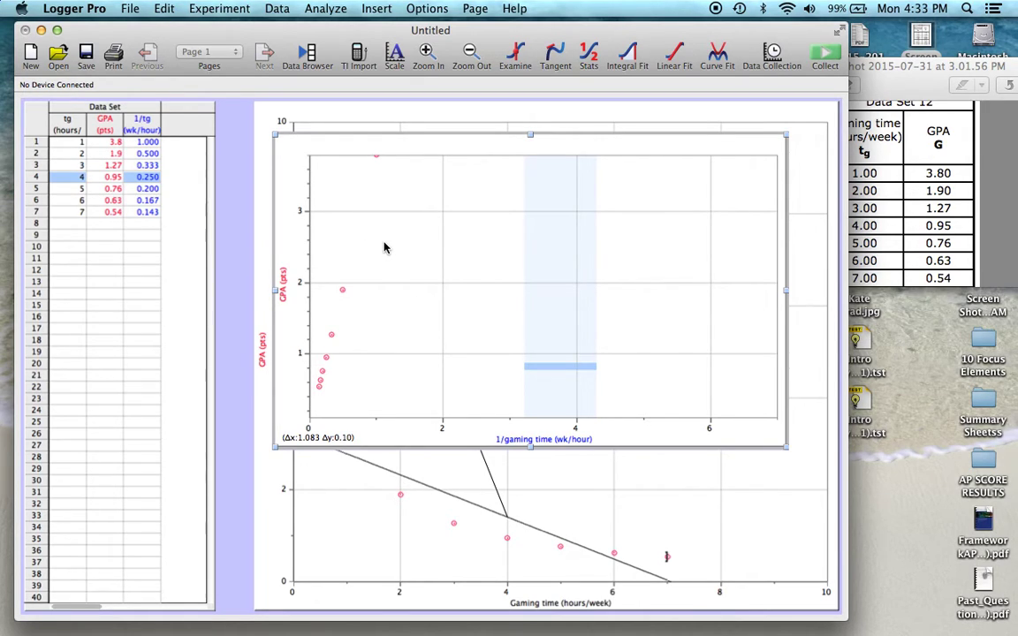
Clear the graph selection and autoscale the GPA vs 1/gaming time axes from 0.
click(370, 201)
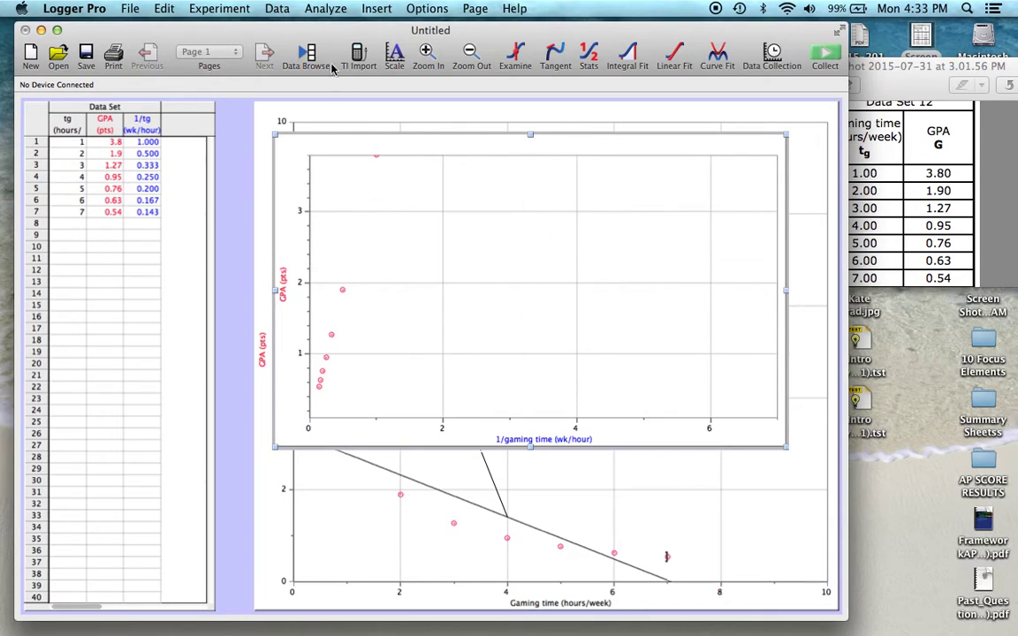
click(330, 10)
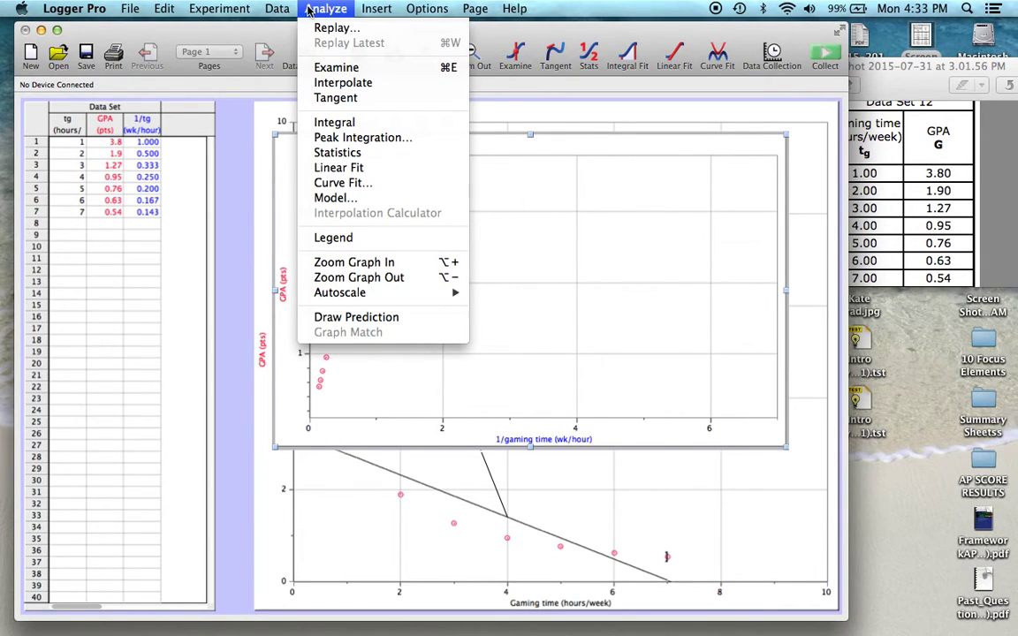
mouse_move(325, 296)
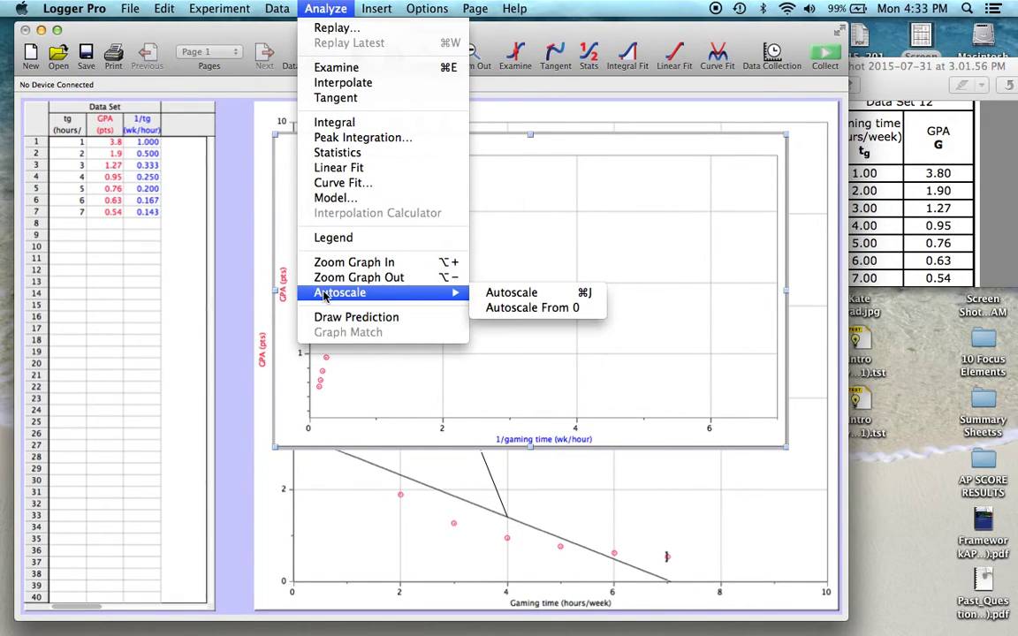
click(531, 309)
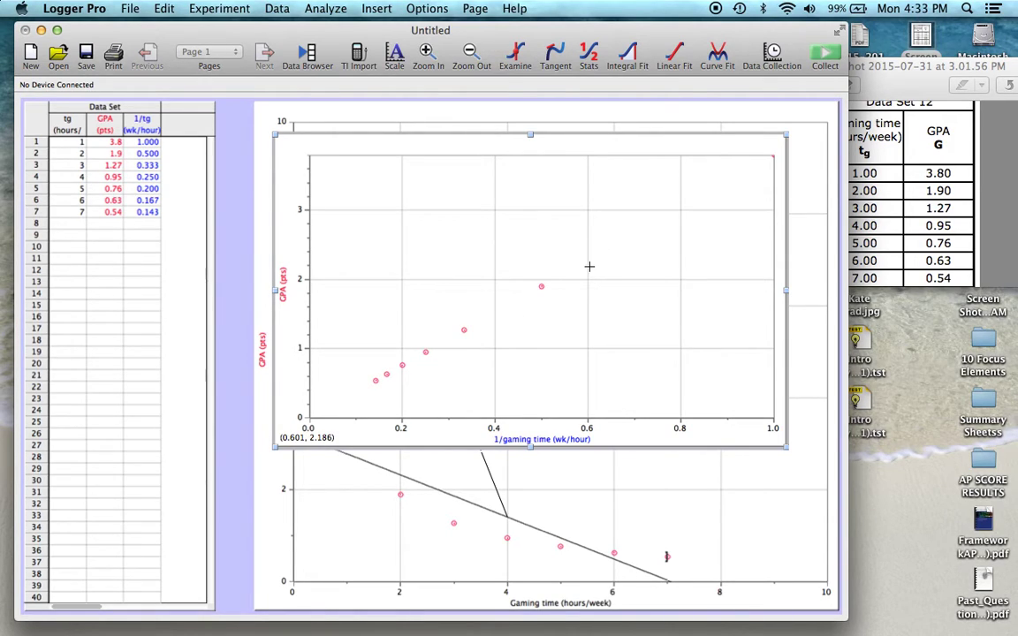
Fit a line to GPA vs 1/gaming time (slope 3.802) and move the graph down-left.
click(673, 58)
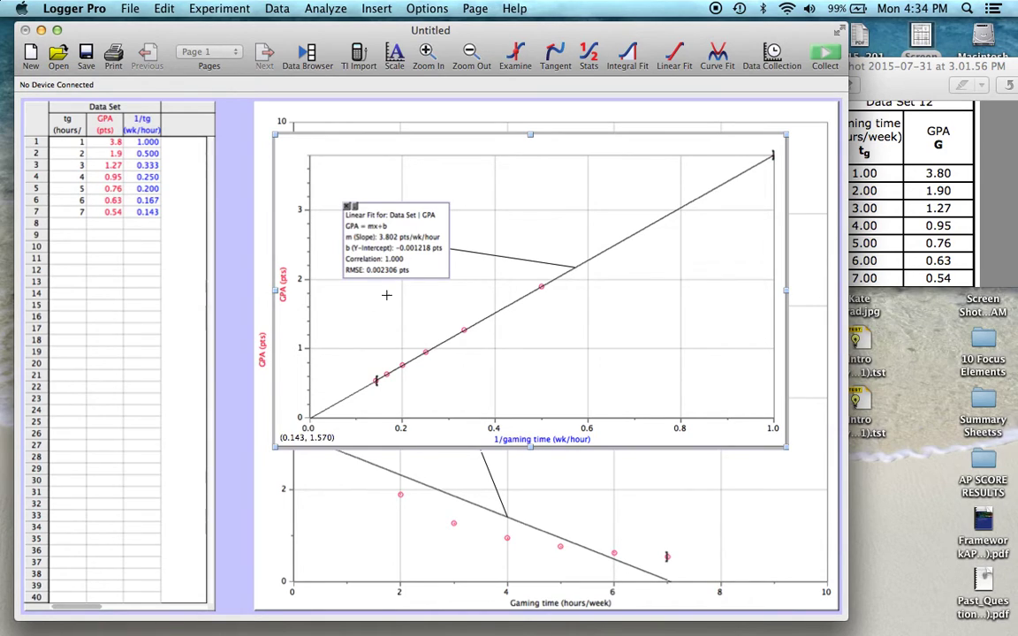
drag(485, 174, 447, 199)
click(462, 164)
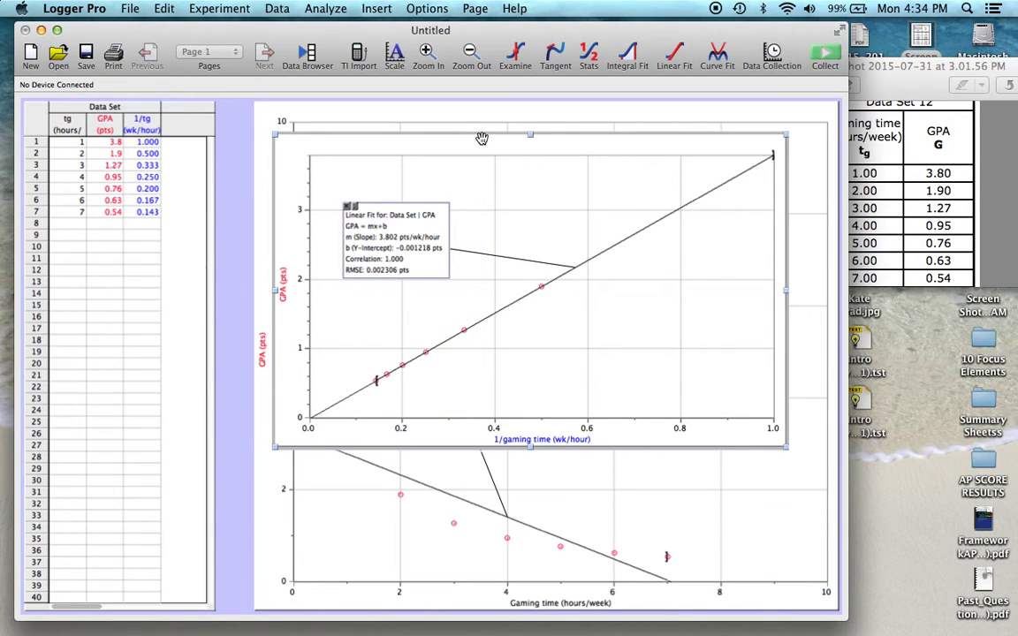
drag(481, 135, 393, 231)
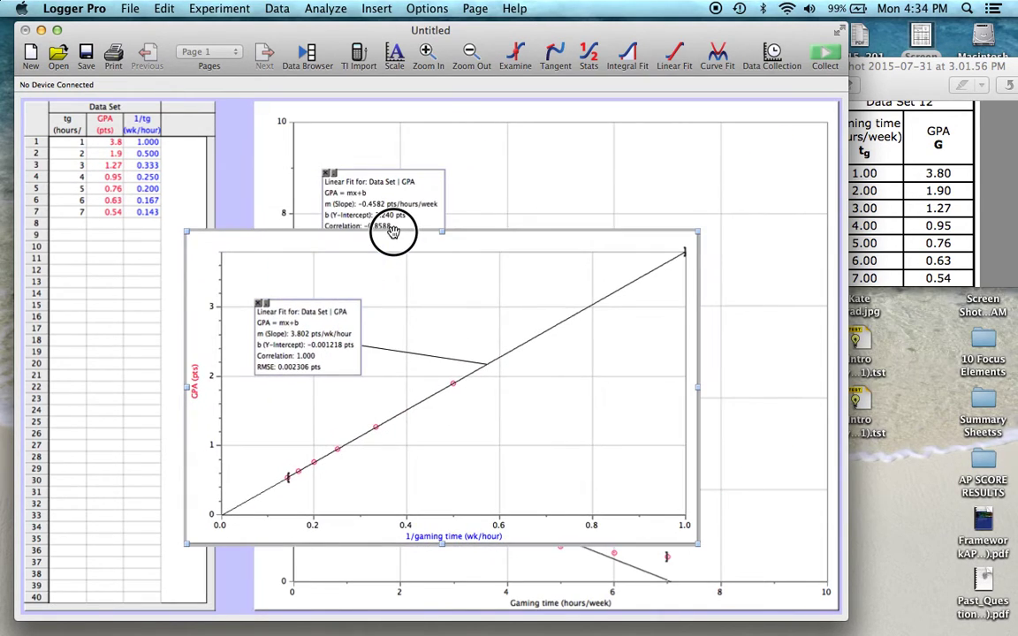
Title the second (linearized) graph 'GPA vs 1/gaming time' via its Graph Options.
double_click(439, 276)
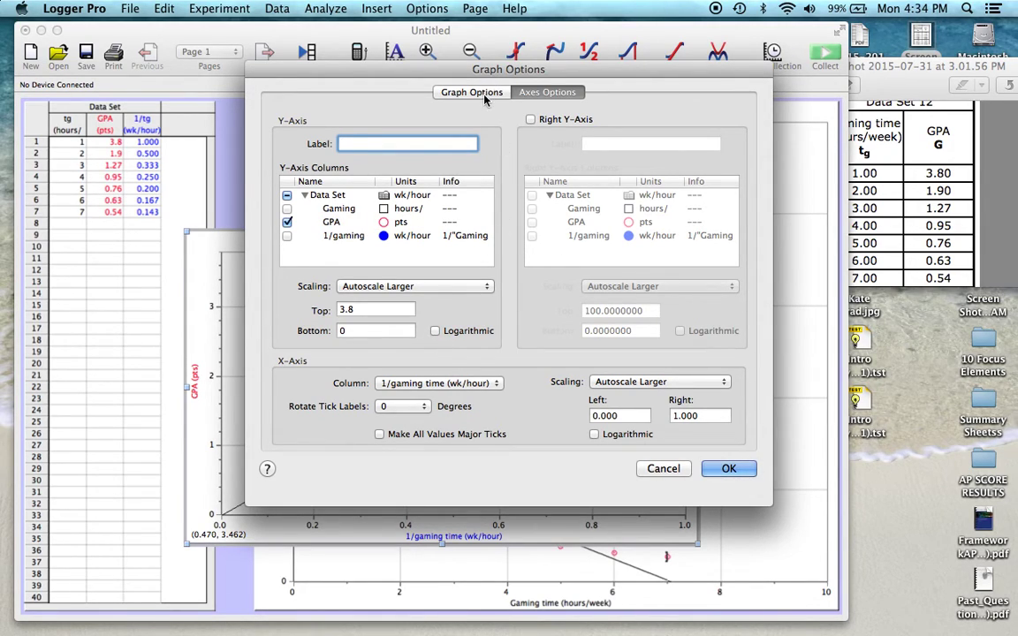
click(451, 92)
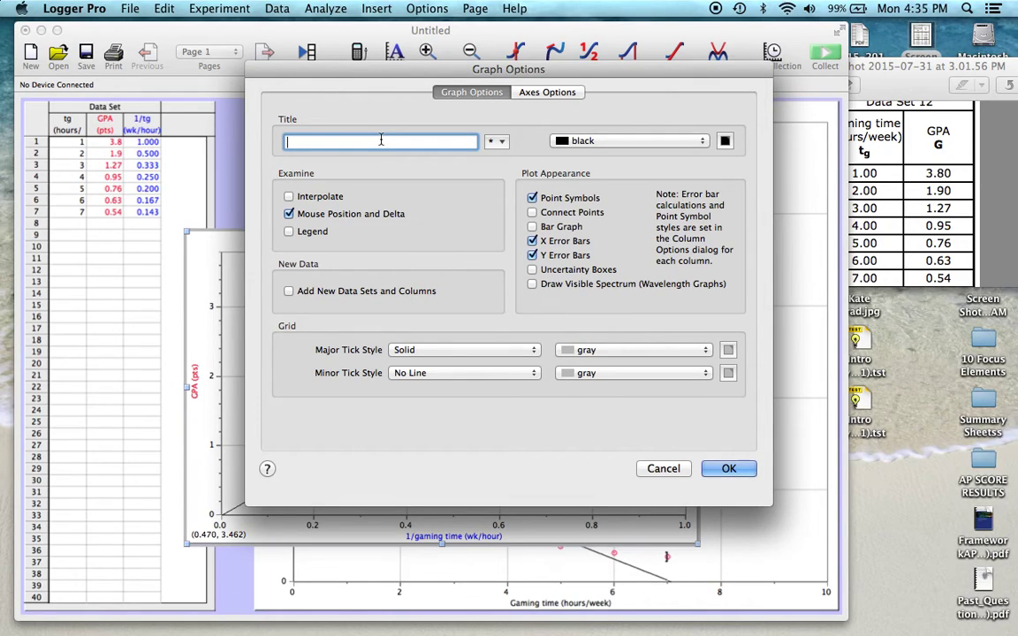
text(GPA)
text(vs 1/gaming time)
click(734, 469)
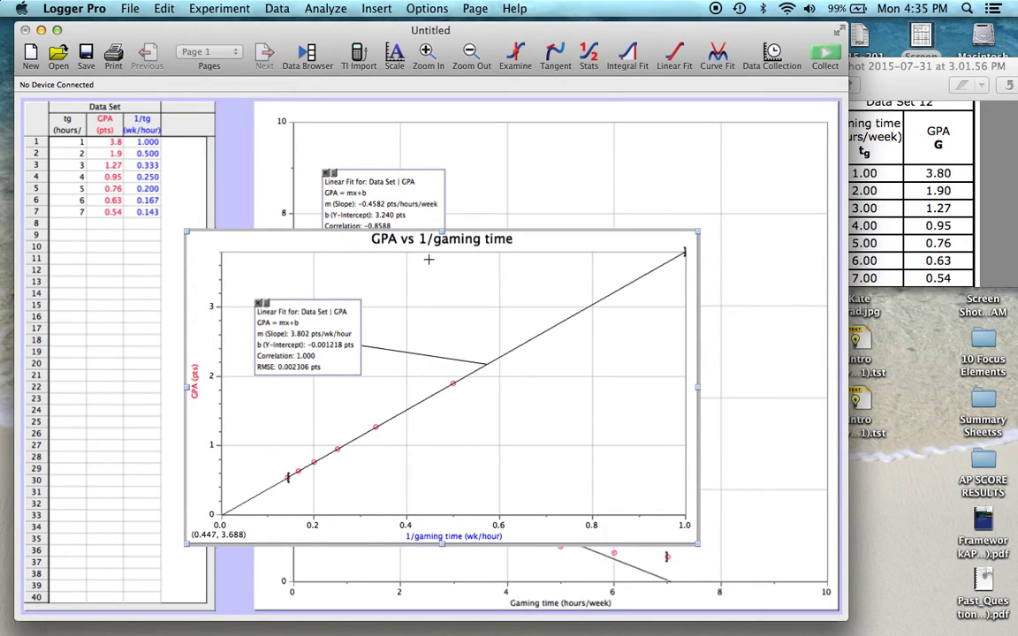
Title the first background graph 'GPA vs Gaming Time' in Graph Options.
double_click(601, 152)
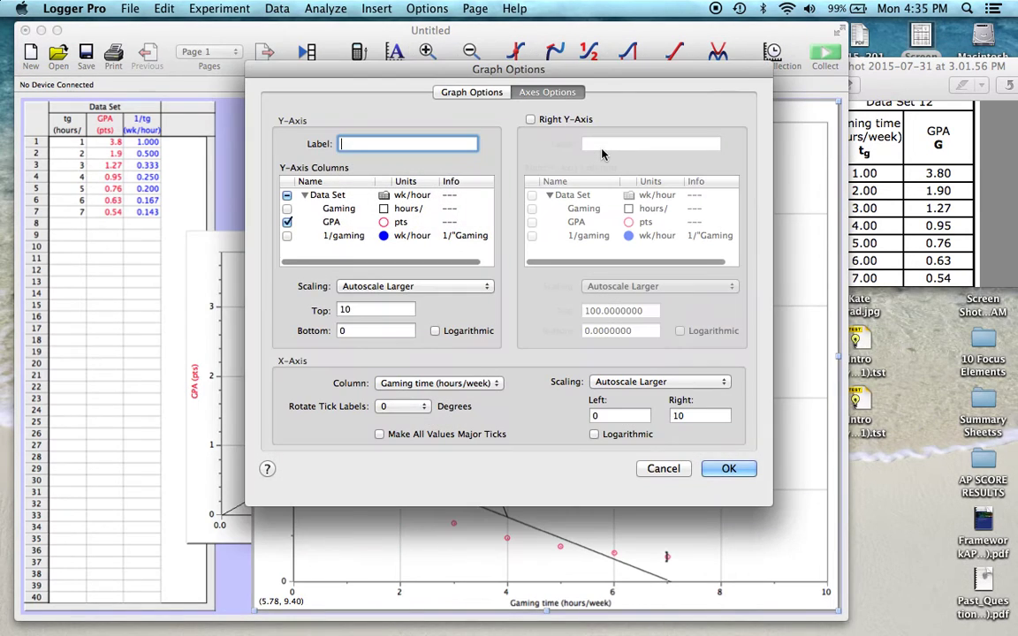
click(462, 93)
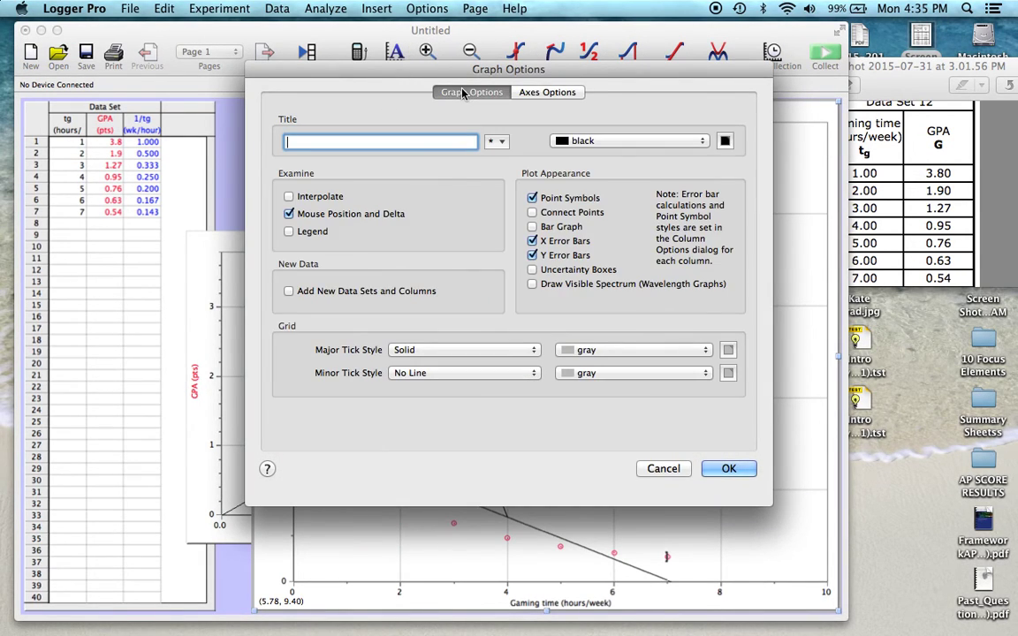
text(GPA vs Gaming Time)
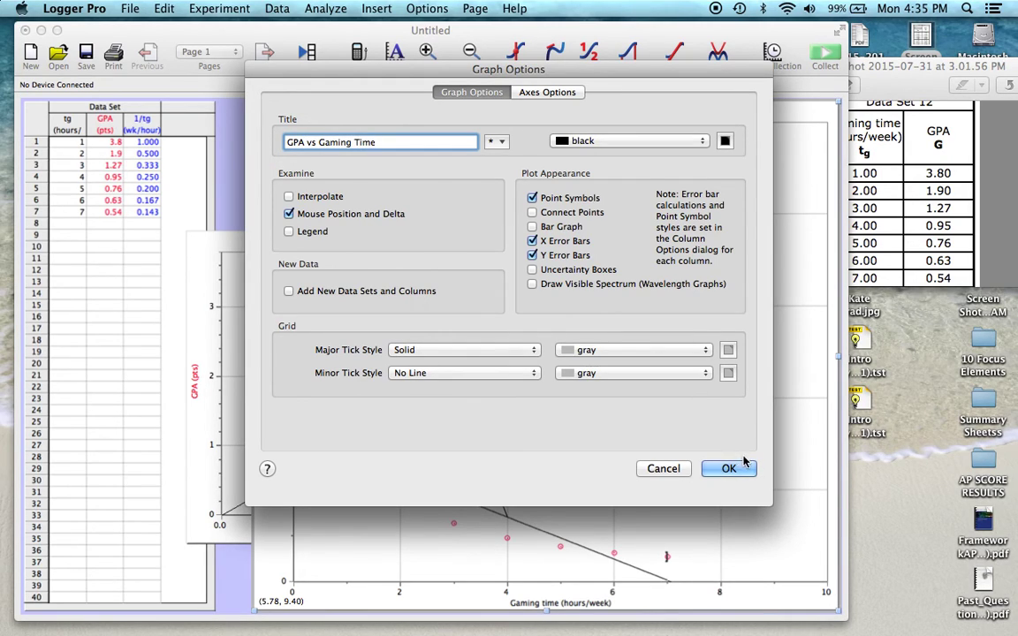
click(744, 460)
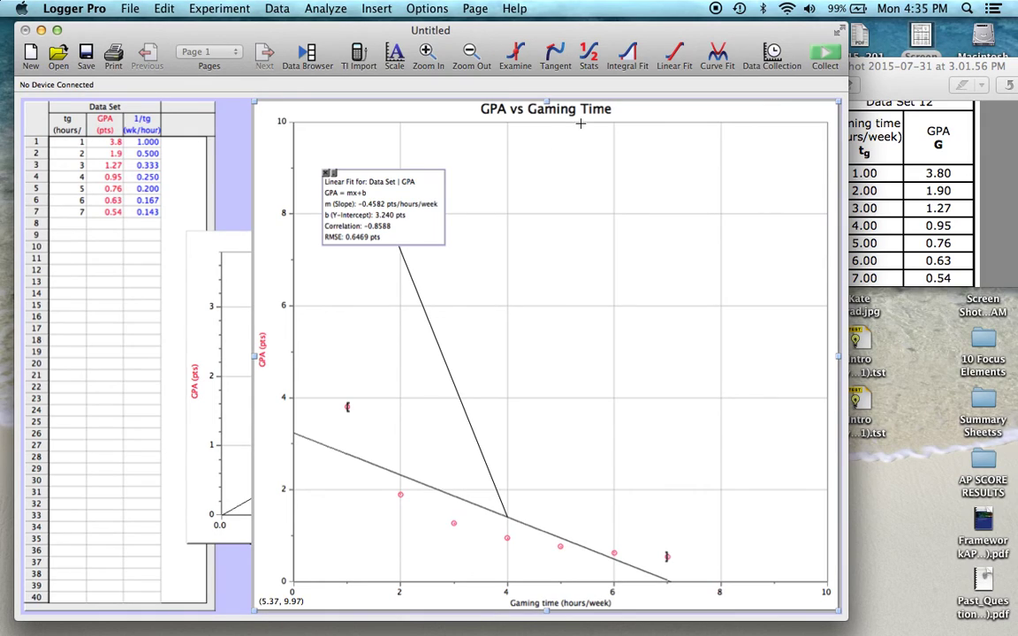